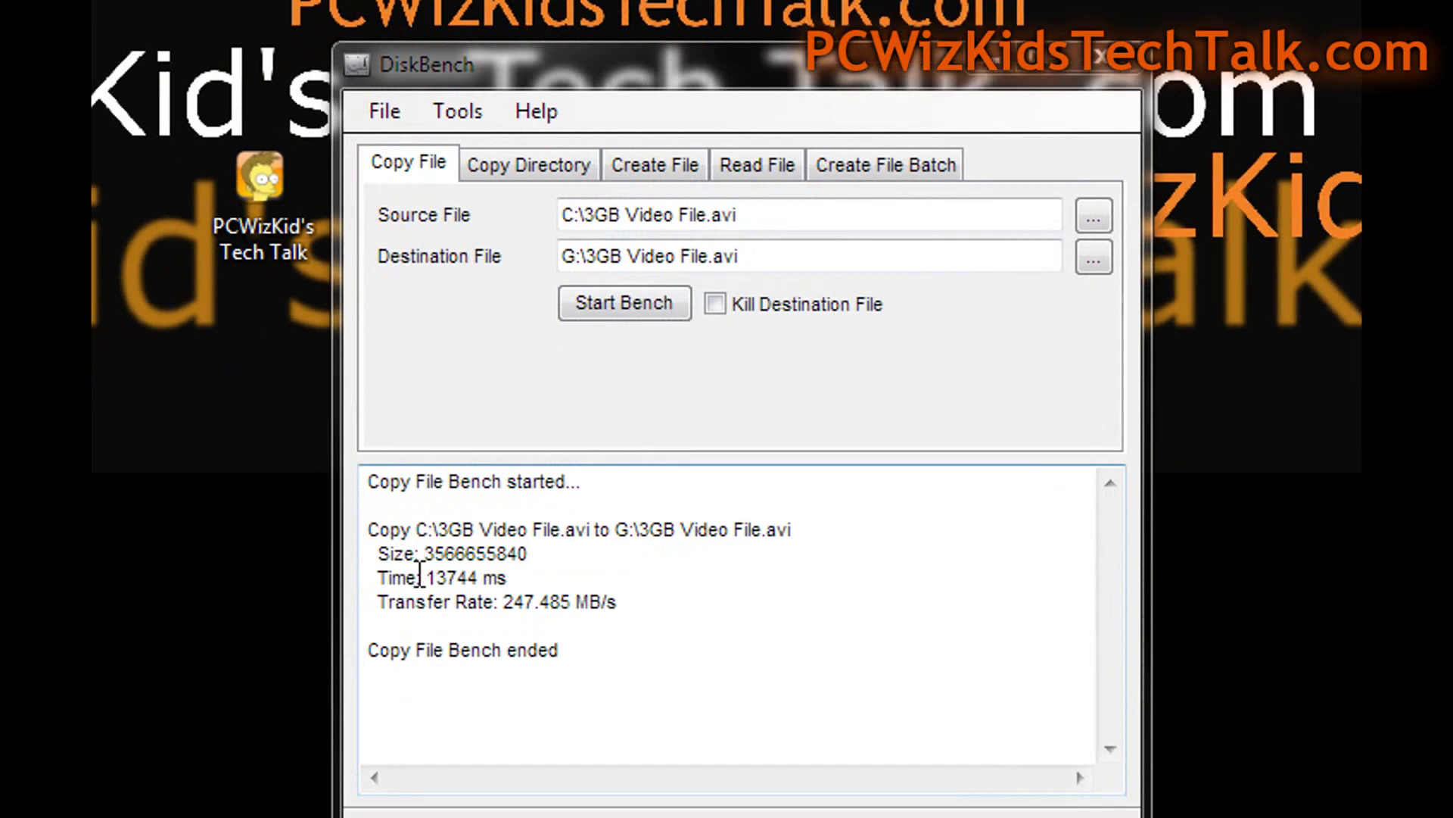
pyautogui.moveTo(423, 577); pyautogui.dragTo(566, 573)
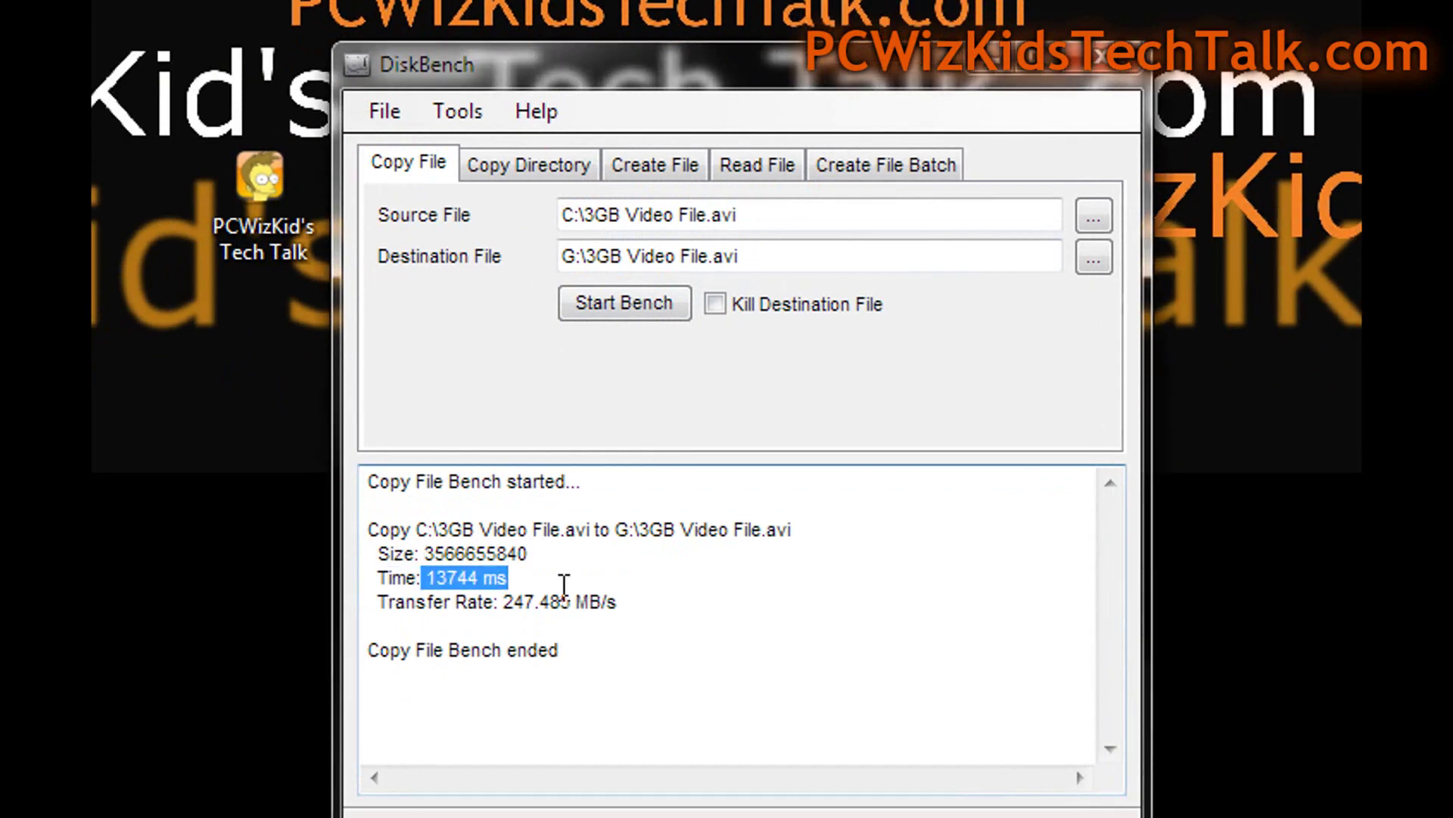
pyautogui.moveTo(627, 601)
pyautogui.mouseDown()
pyautogui.moveTo(499, 583)
pyautogui.moveTo(351, 595)
pyautogui.mouseUp()
pyautogui.click(690, 539)
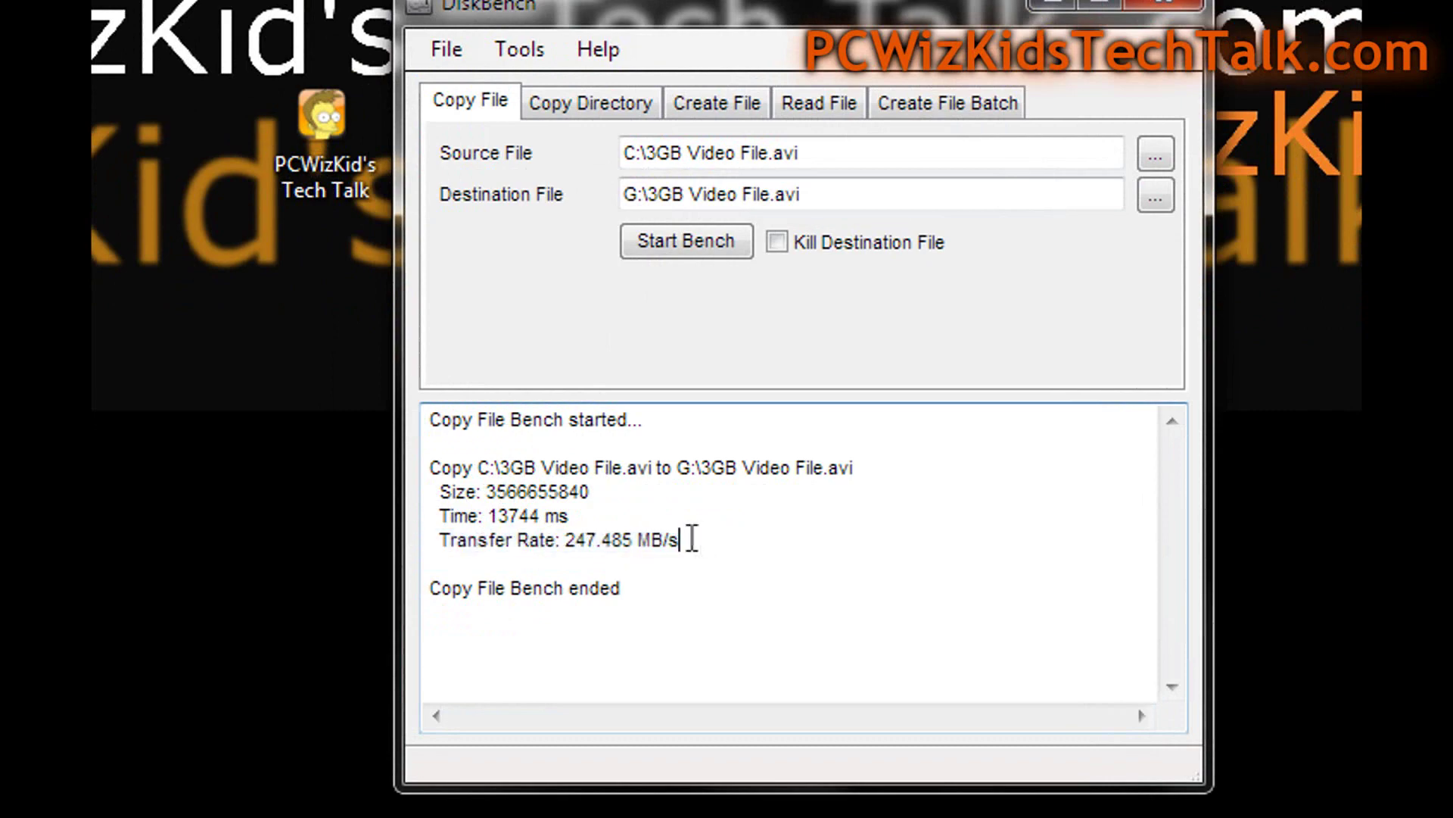